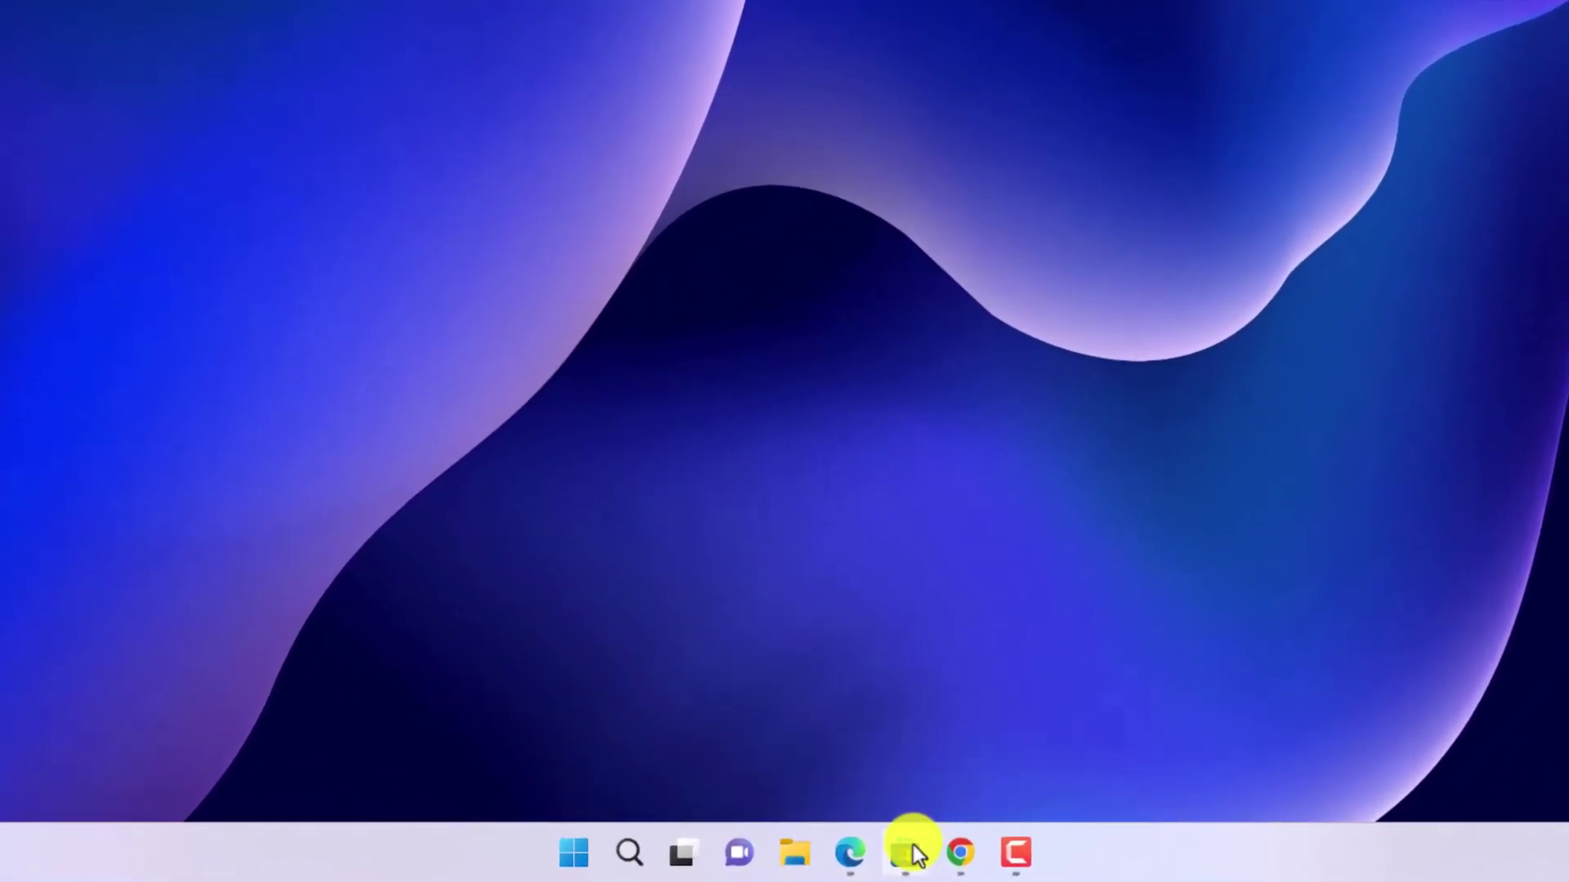
Step: Restore the Microsoft Store window, then open and dismiss the account menu
mouse_move(904, 853)
left_click(858, 862)
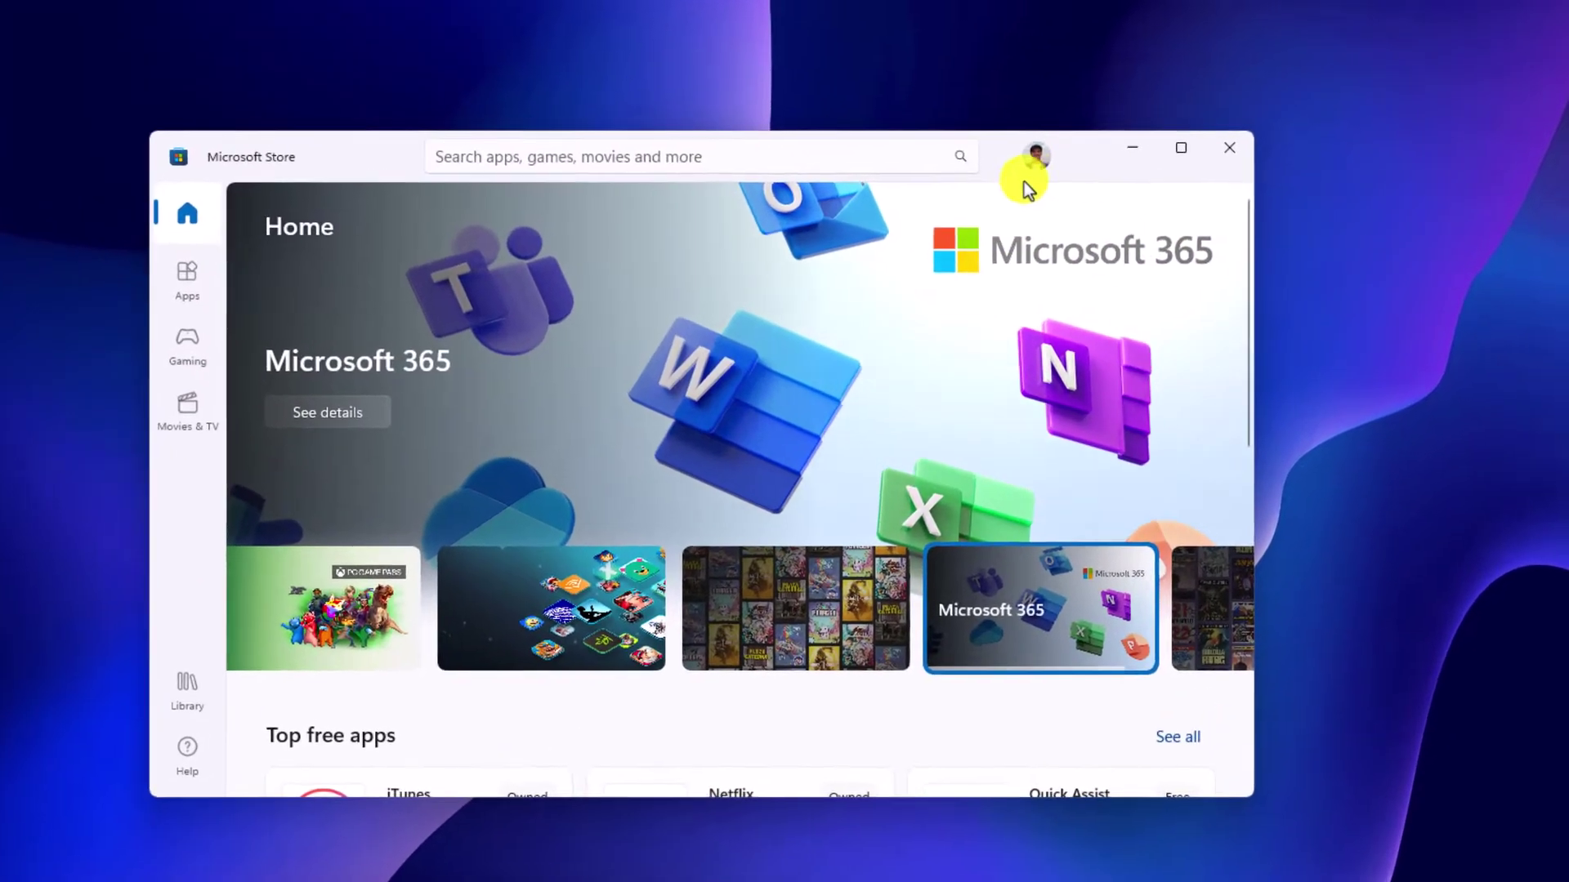
left_click(1036, 160)
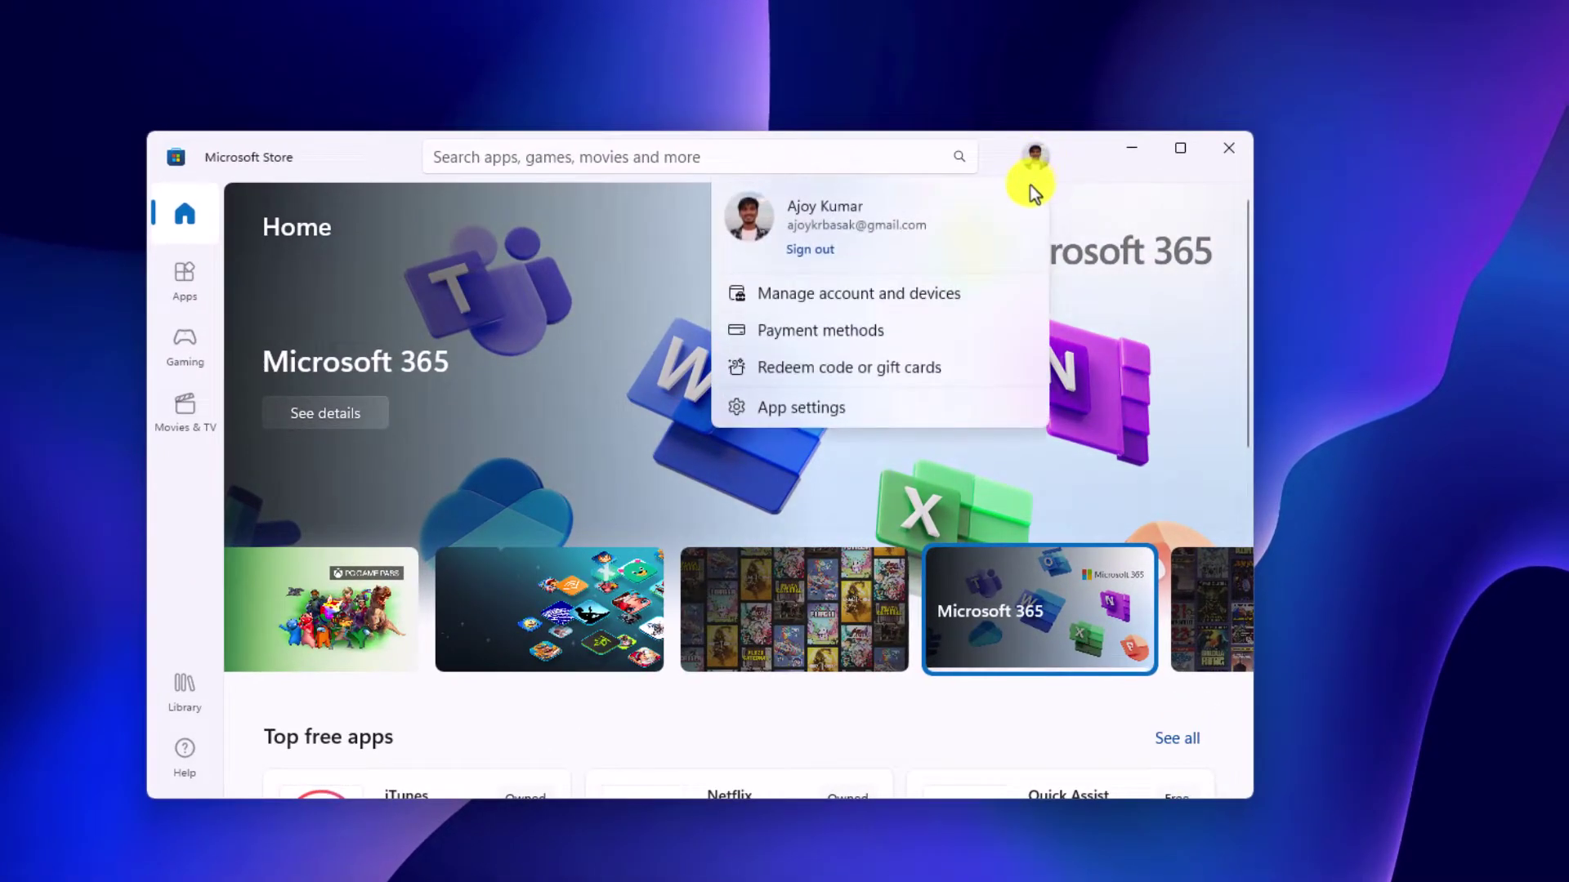
left_click(1075, 177)
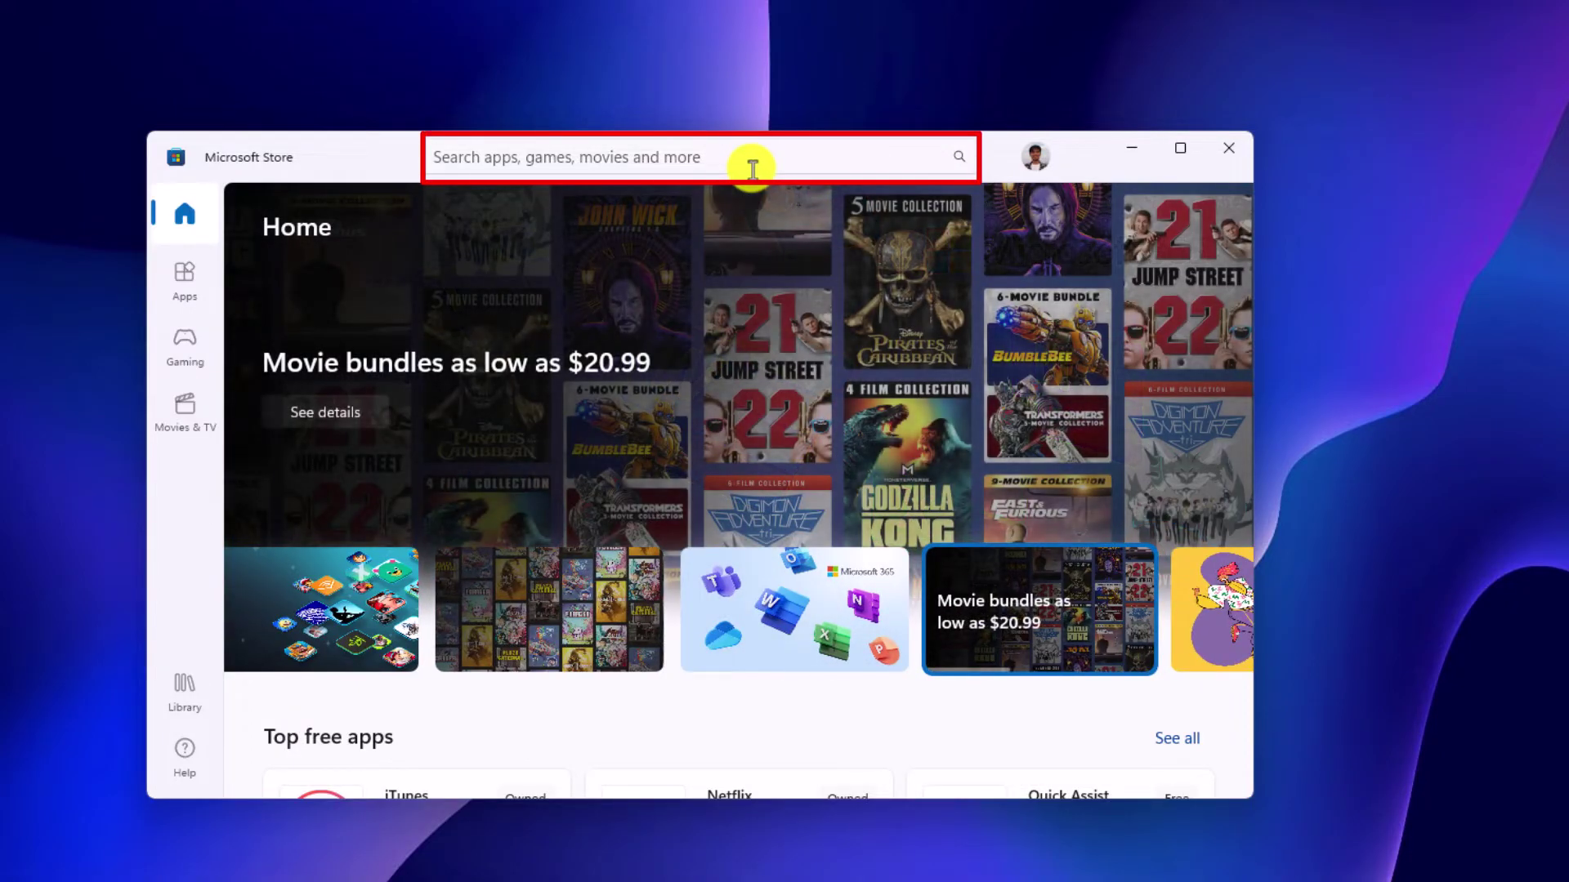
Step: Search the Store for 'amazon prime' and install Prime Video for Windows
left_click(751, 168)
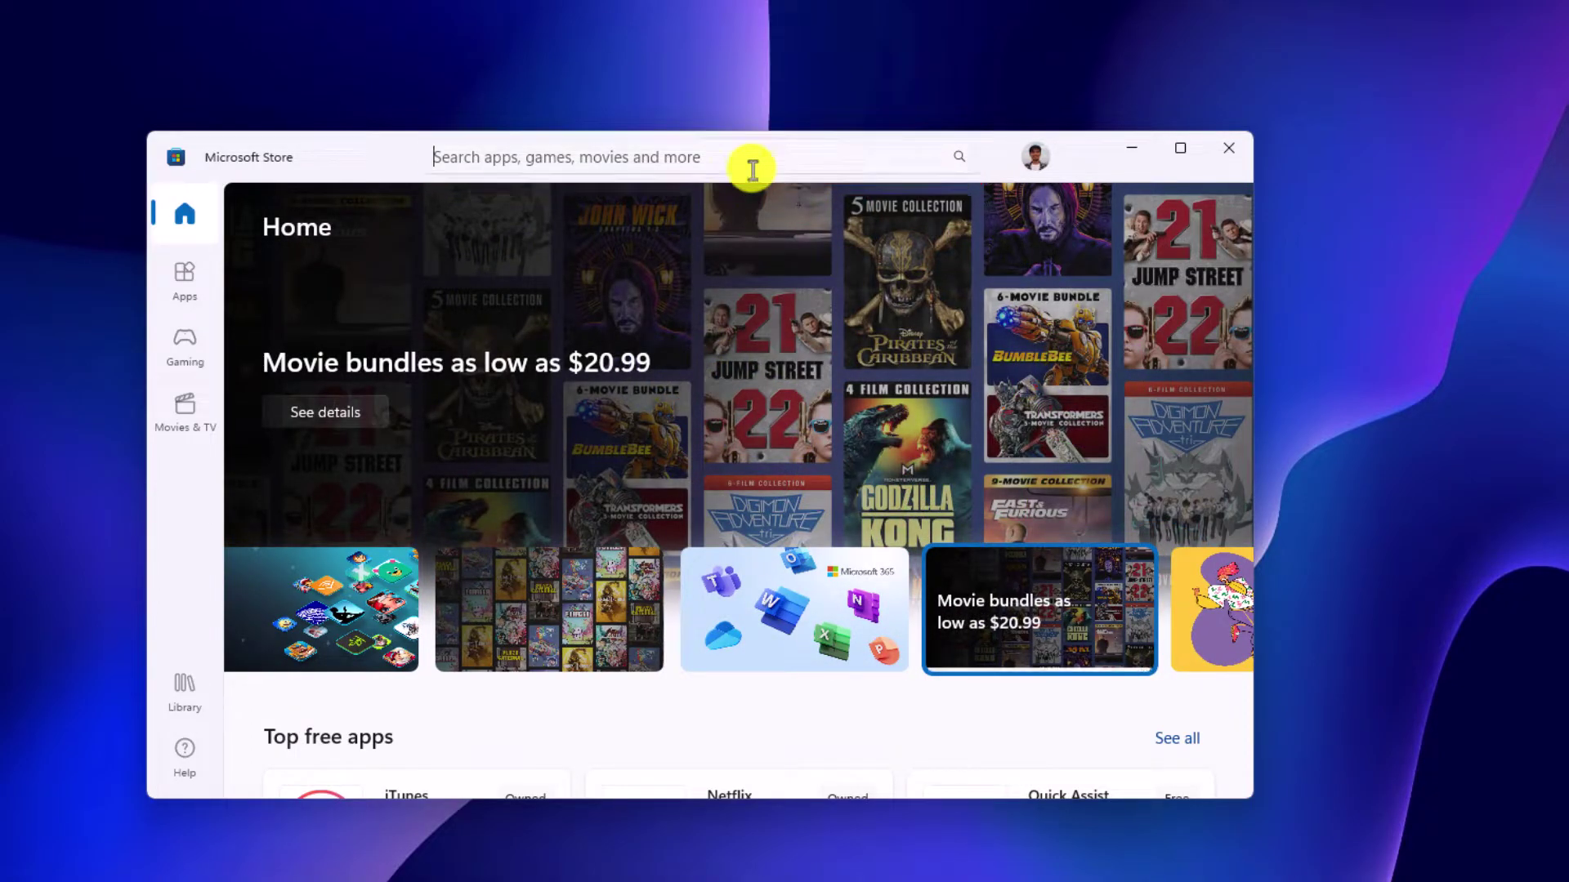
type("amazon prime")
key("Return")
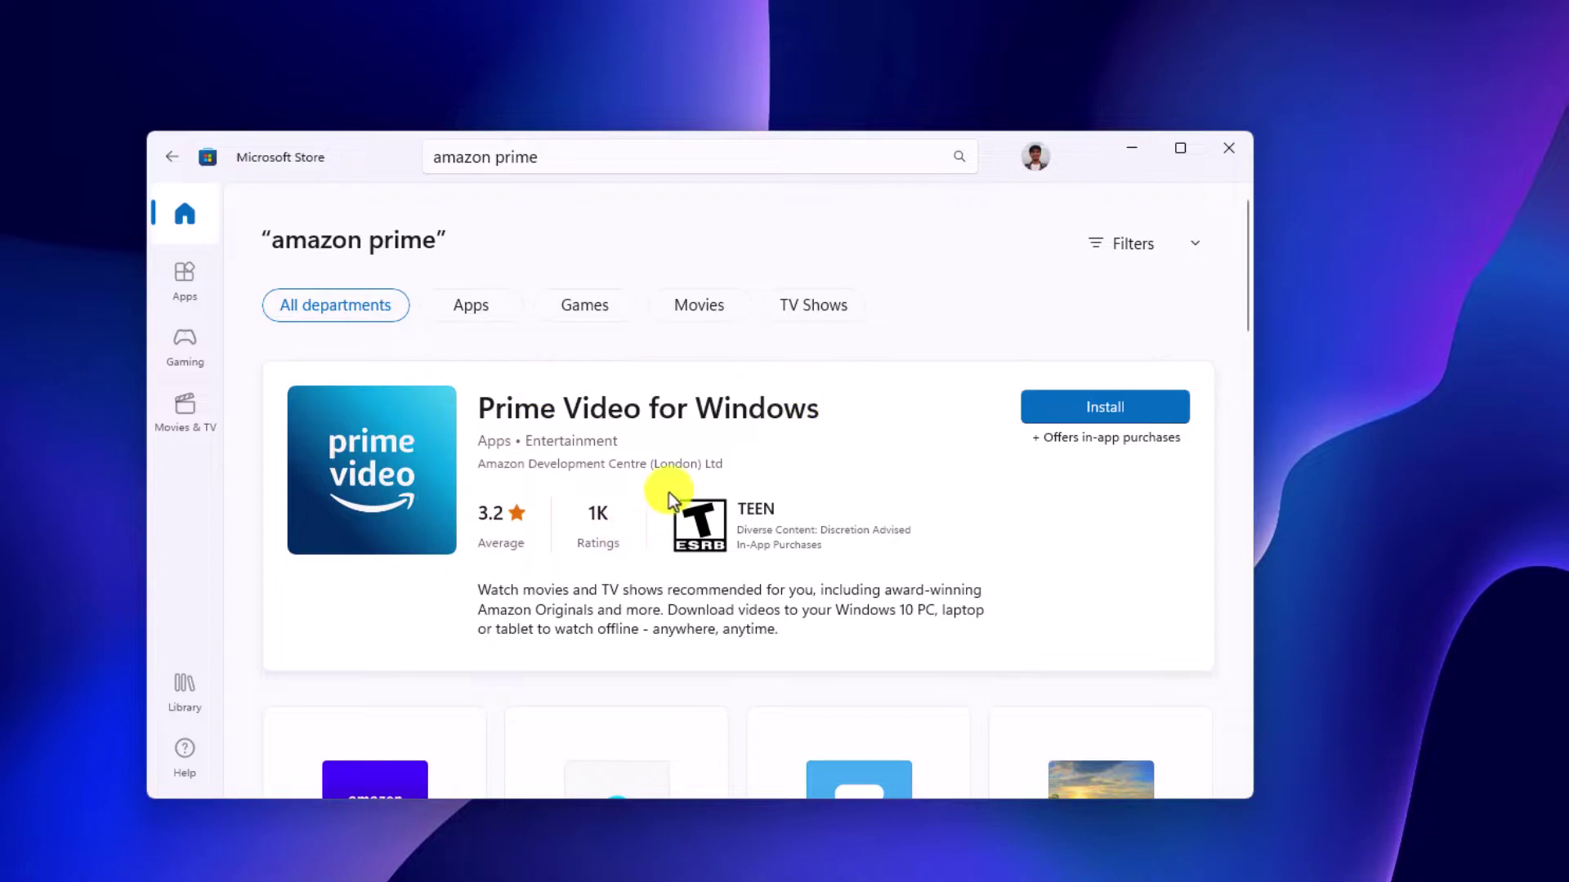
left_click(1109, 423)
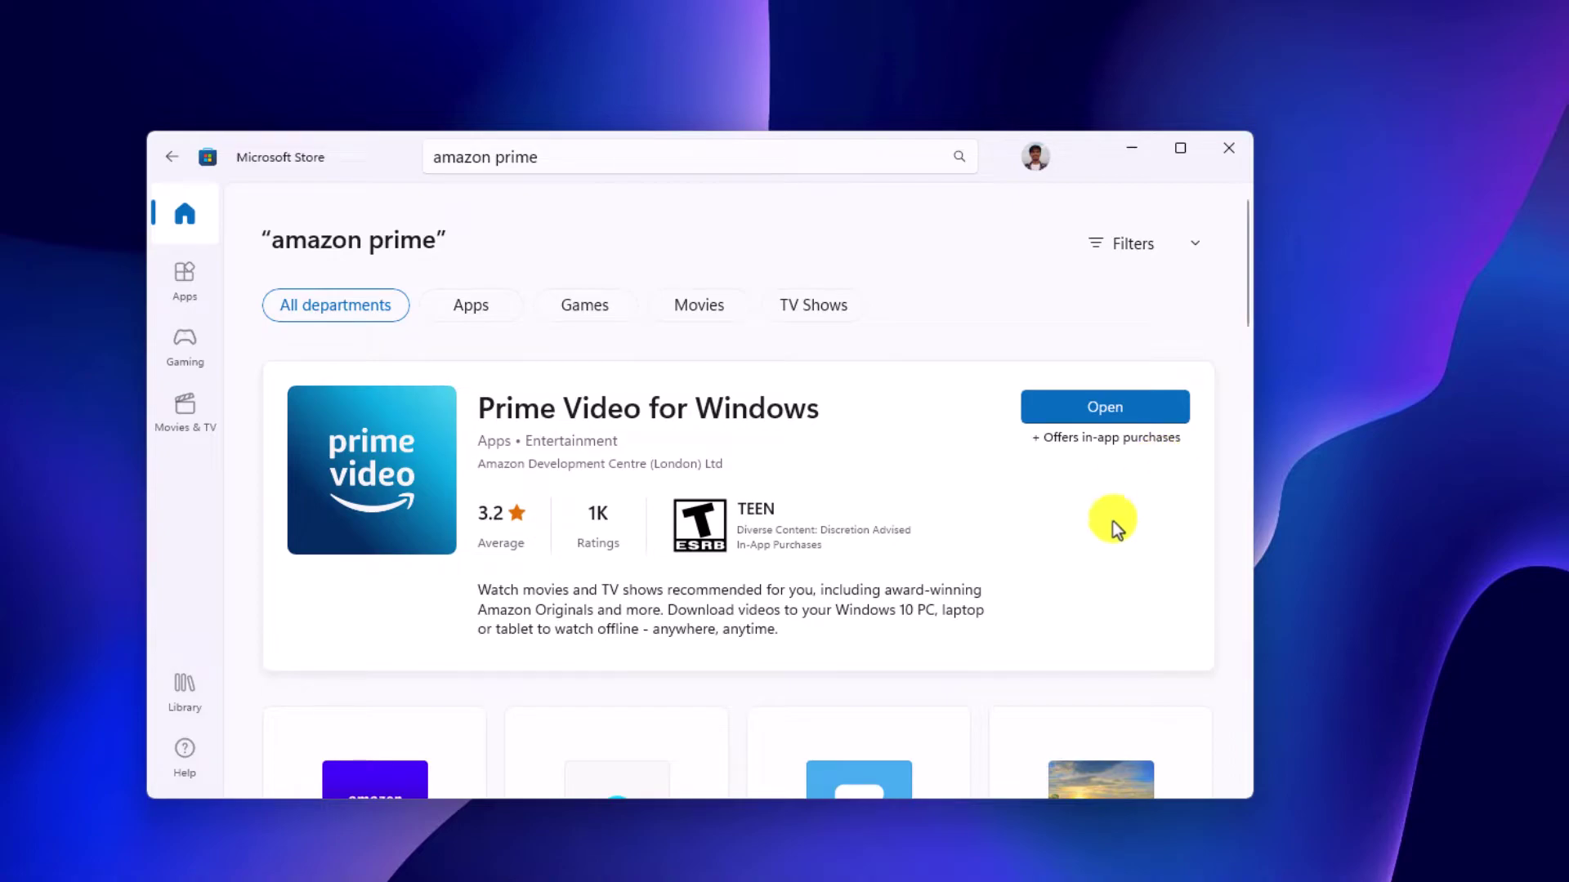
Step: Minimize the Store and launch Prime Video for Windows from Windows search
left_click(1139, 144)
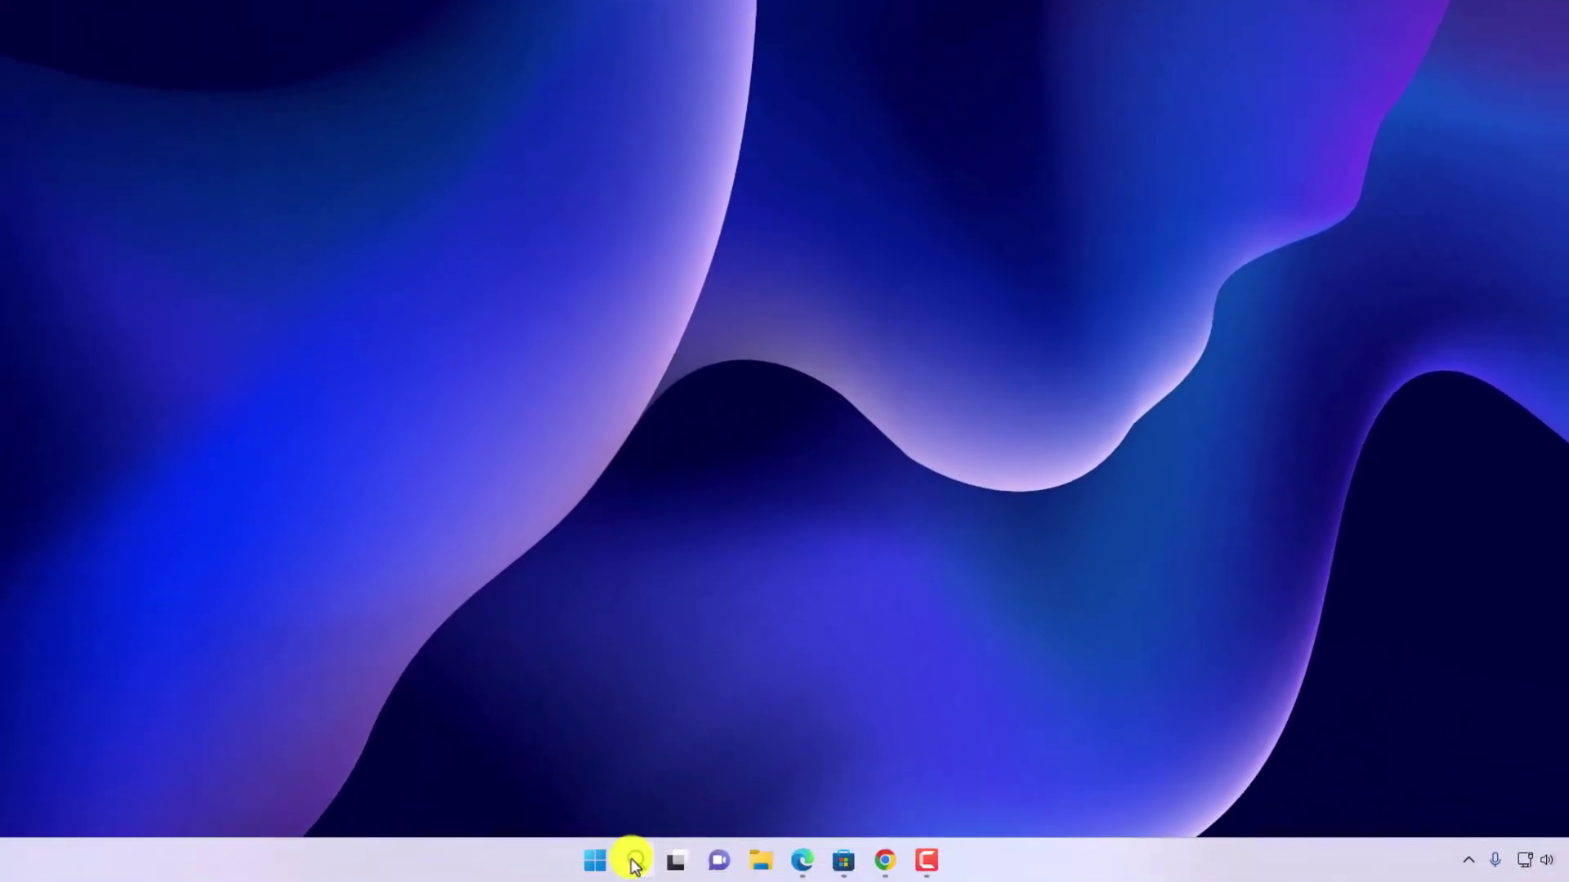
right_click(634, 863)
left_click(634, 862)
type("p")
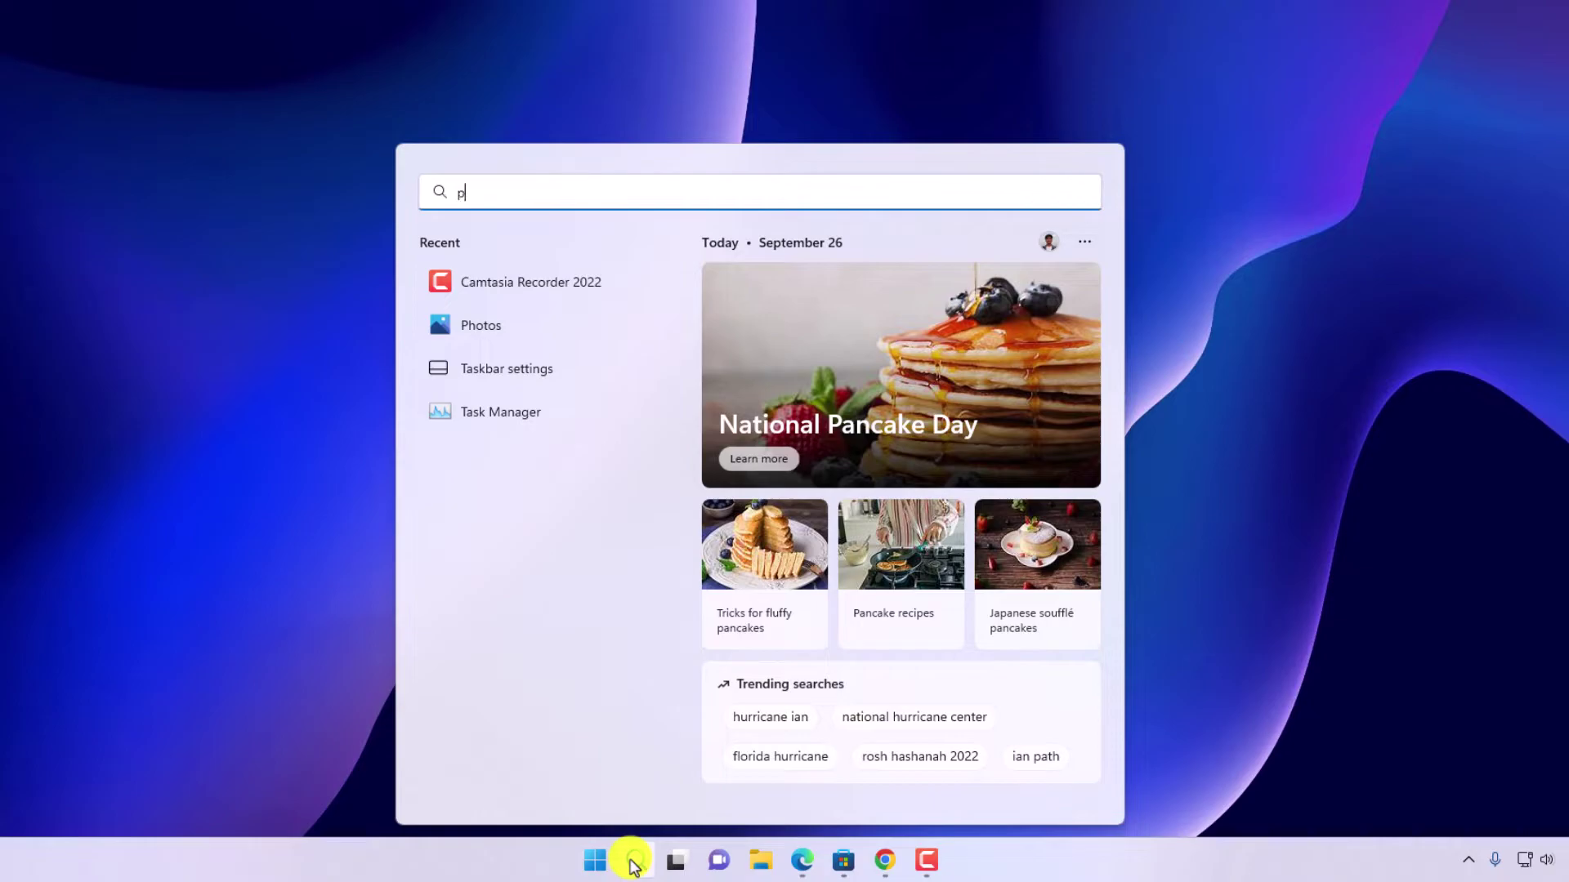
type("rime Video for Windows")
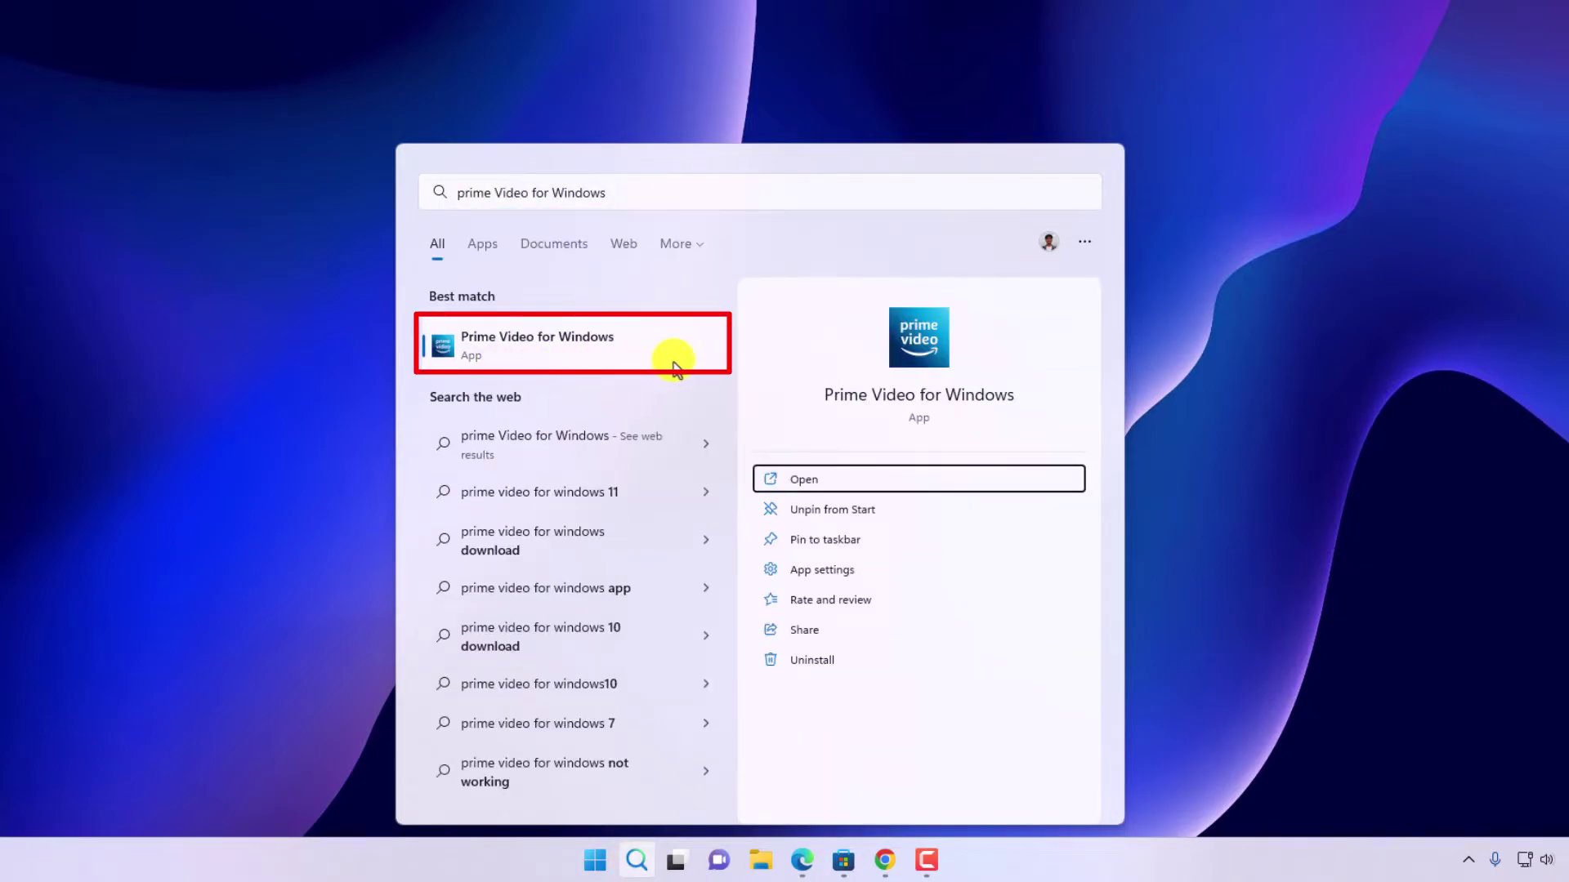
left_click(844, 482)
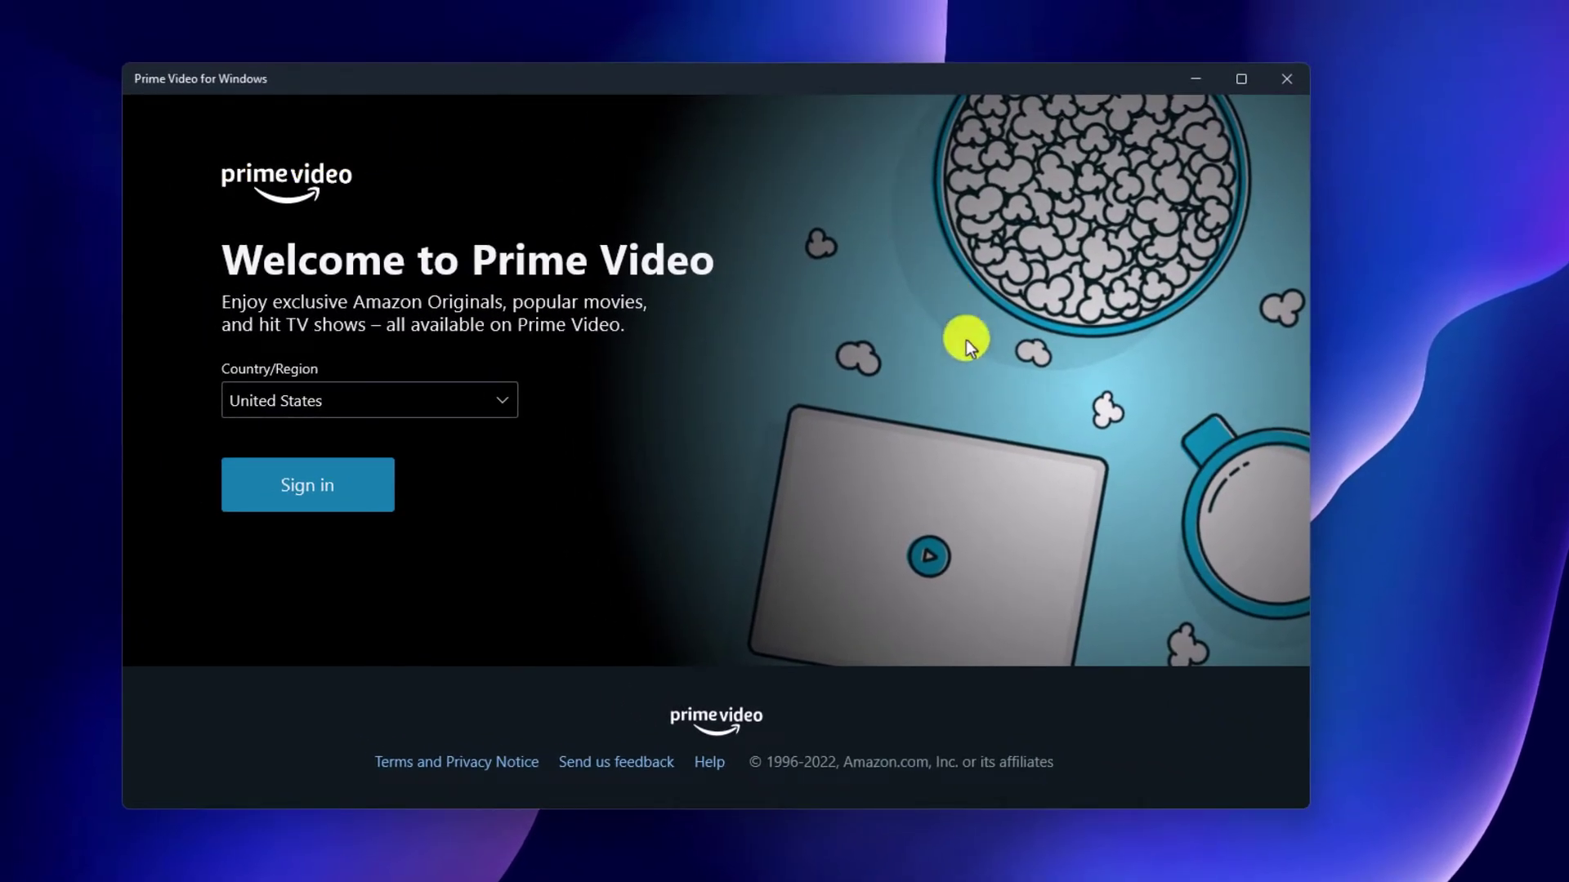
Step: Leave the Country/Region dropdown set to United States
left_click(501, 400)
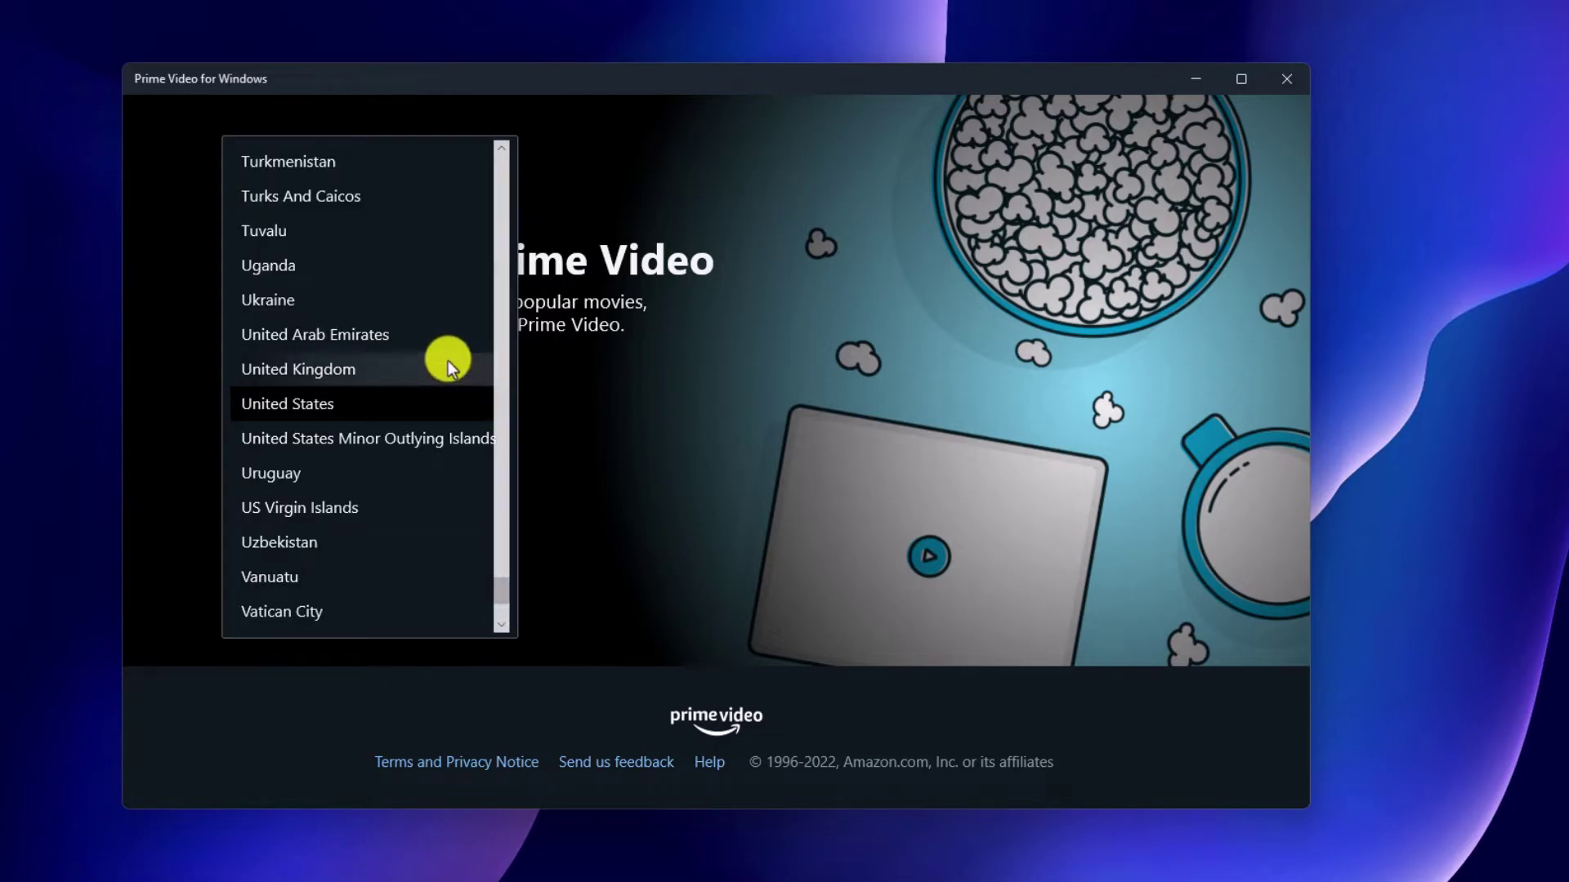
scroll(411, 489, "down", 2)
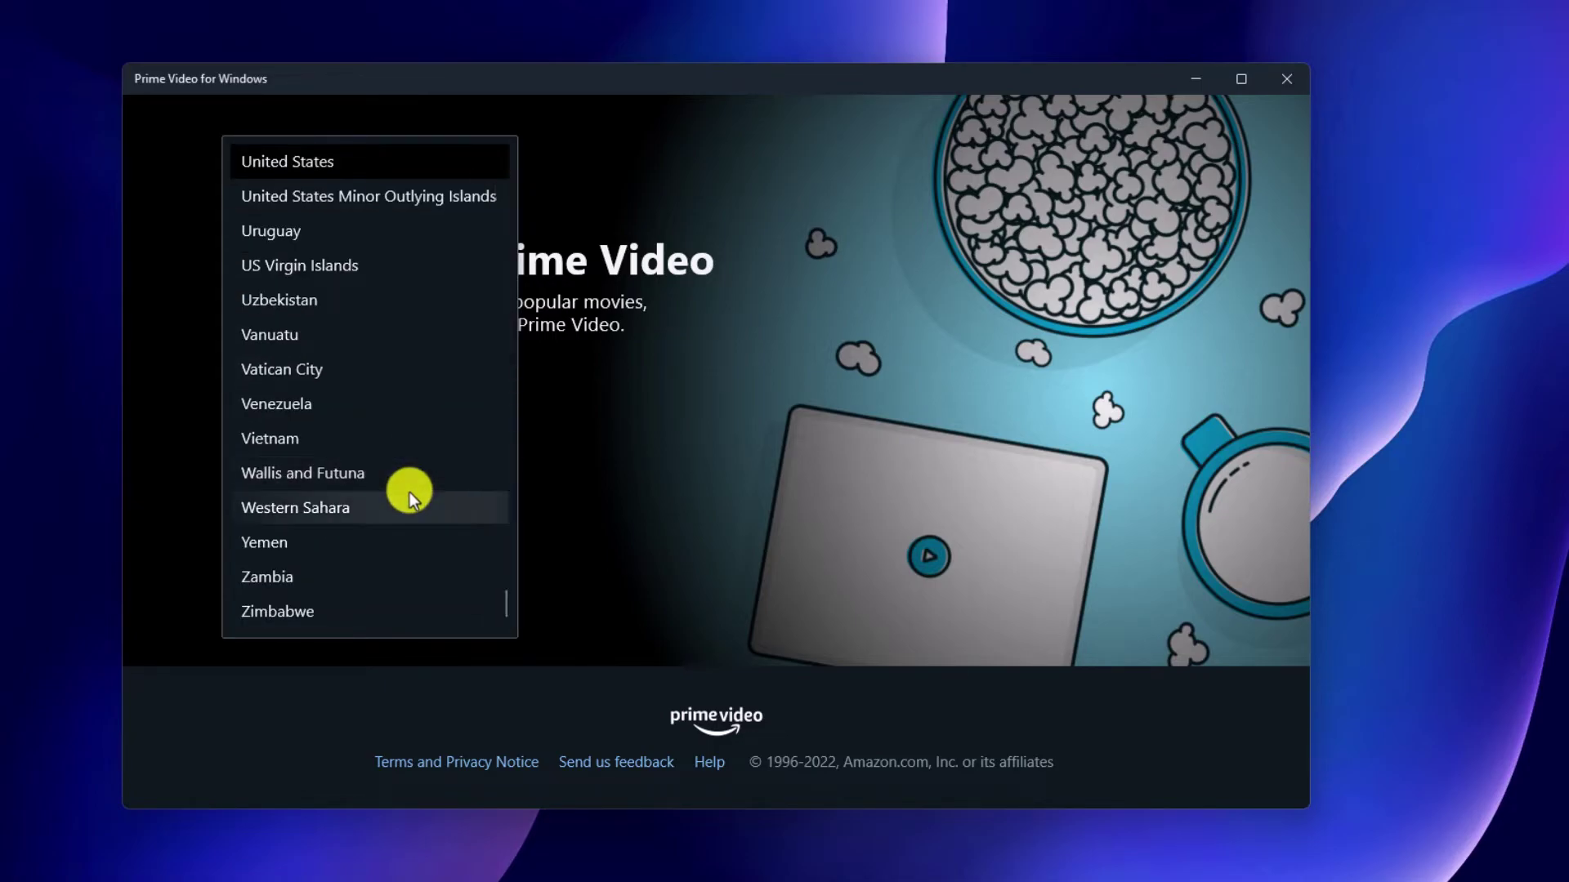
scroll(410, 492, "up", 3)
left_click(389, 540)
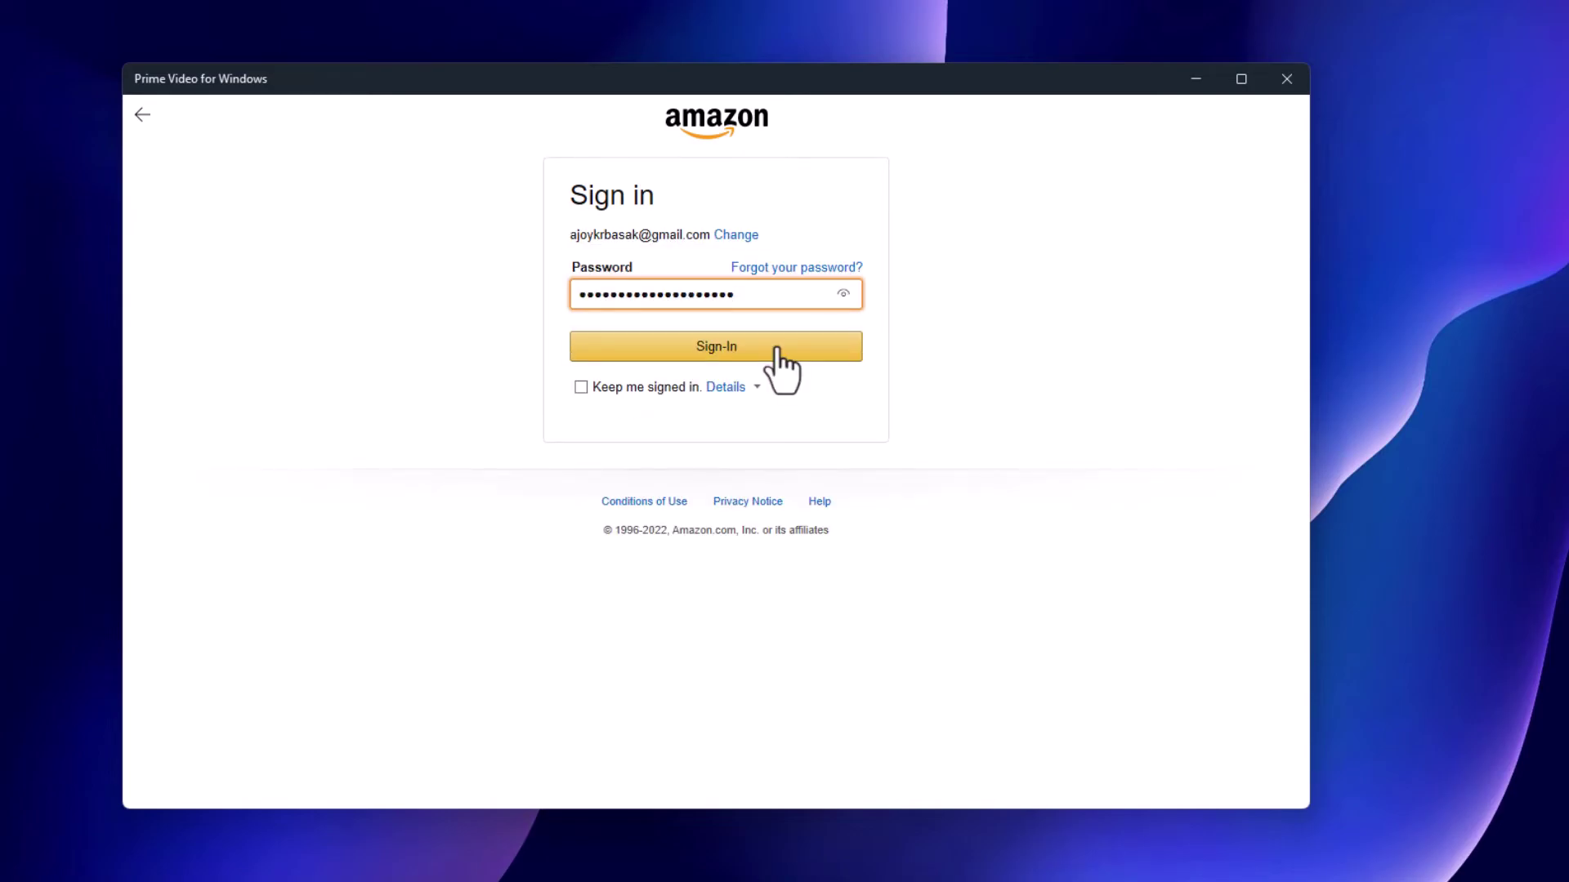
Step: Finish signing in to reach the Prime Video home screen, then minimize the app
left_click(777, 352)
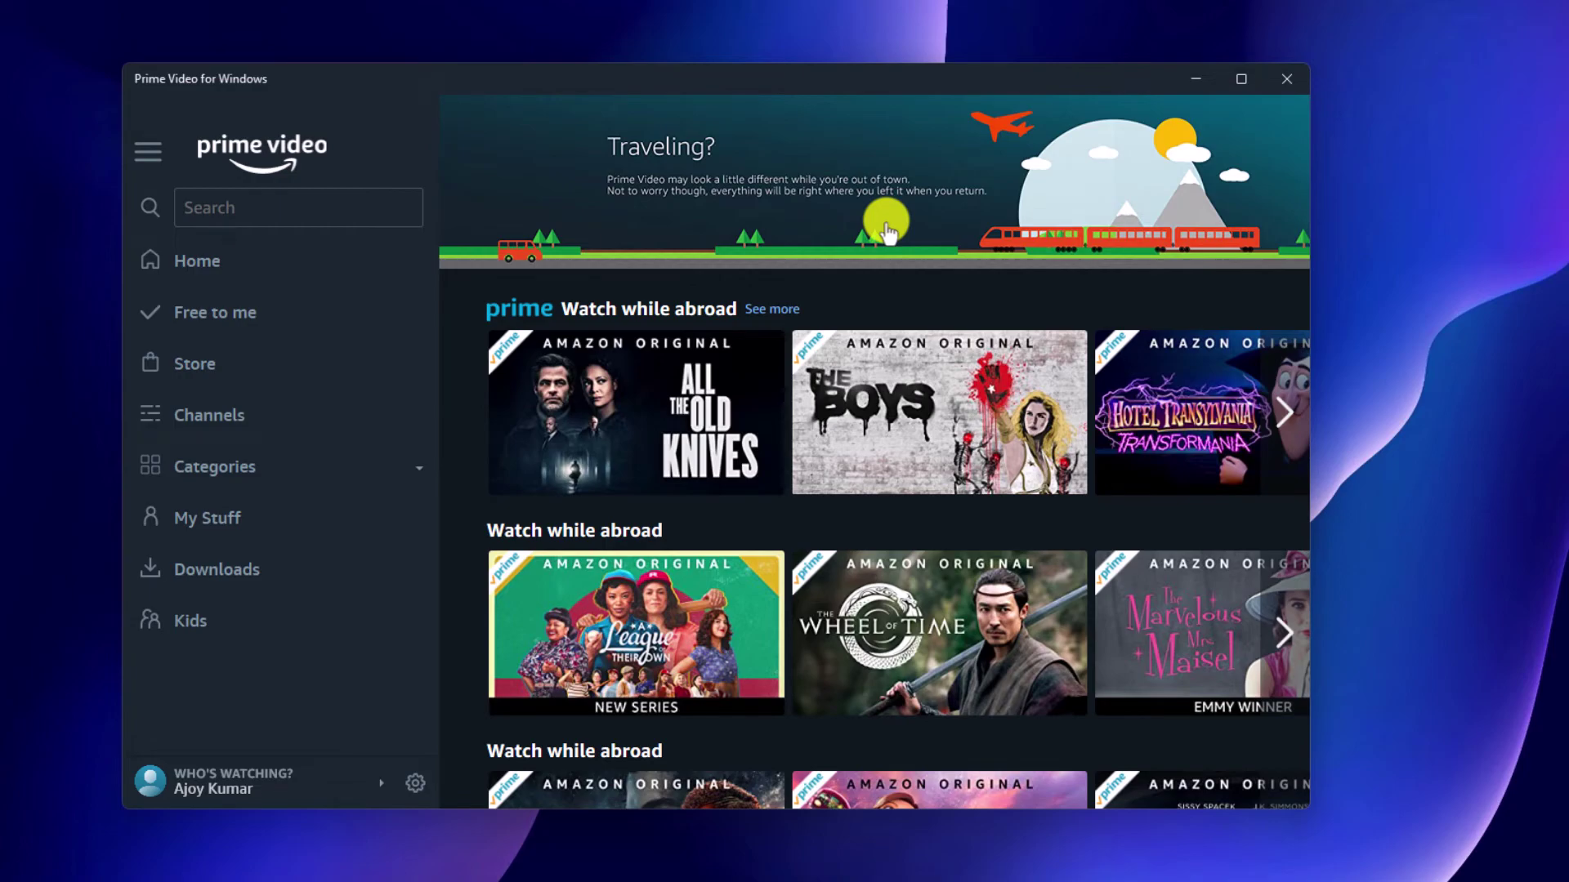
scroll(926, 426, "down", 1)
scroll(925, 428, "up", 1)
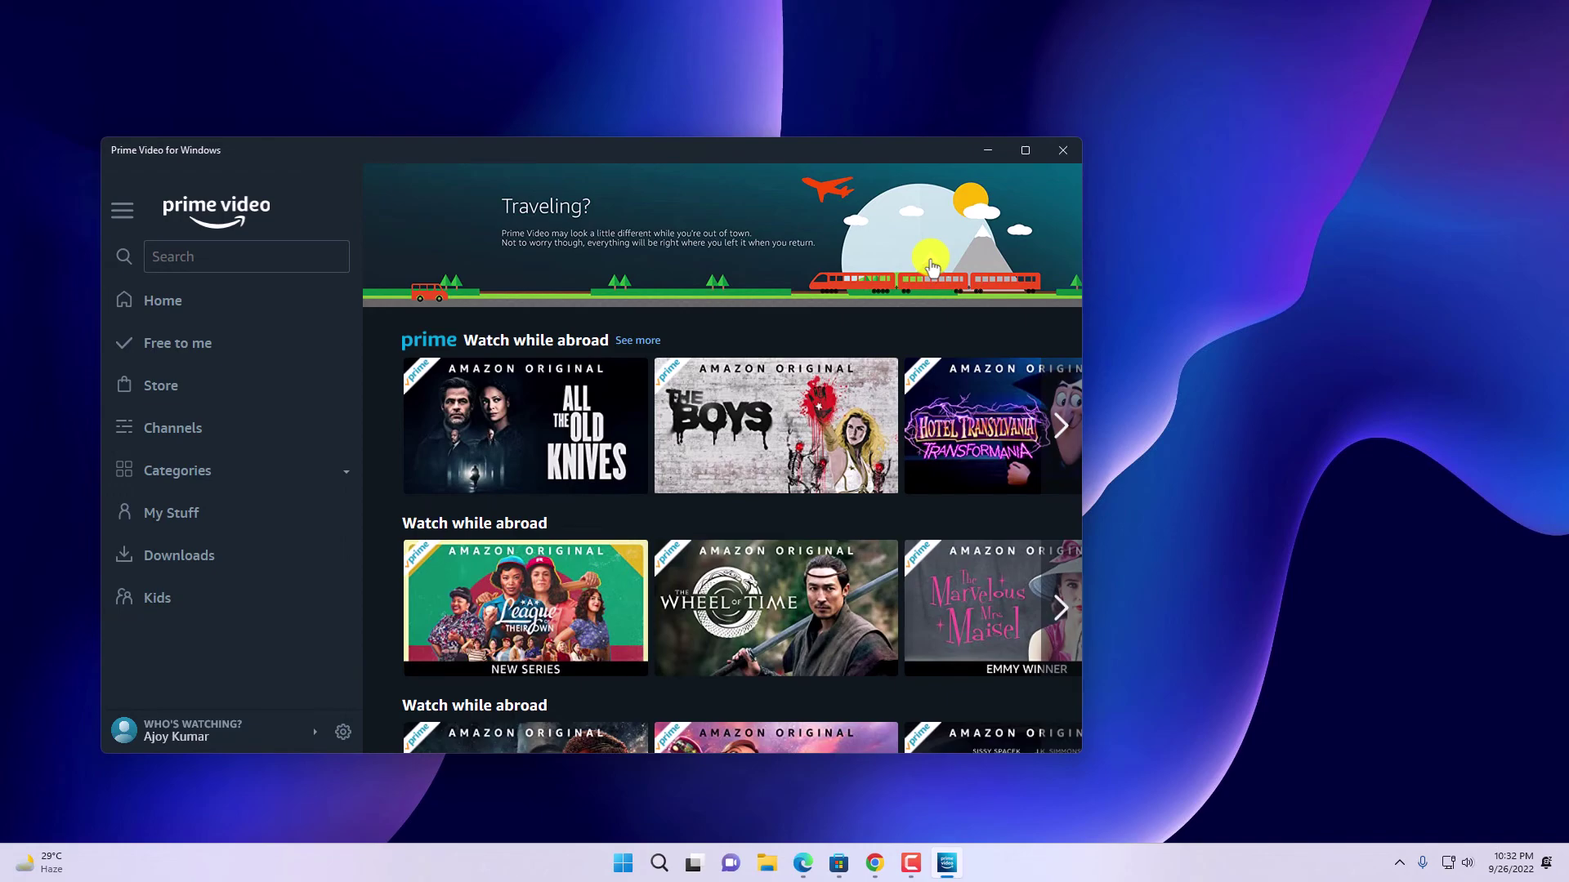
left_click(988, 150)
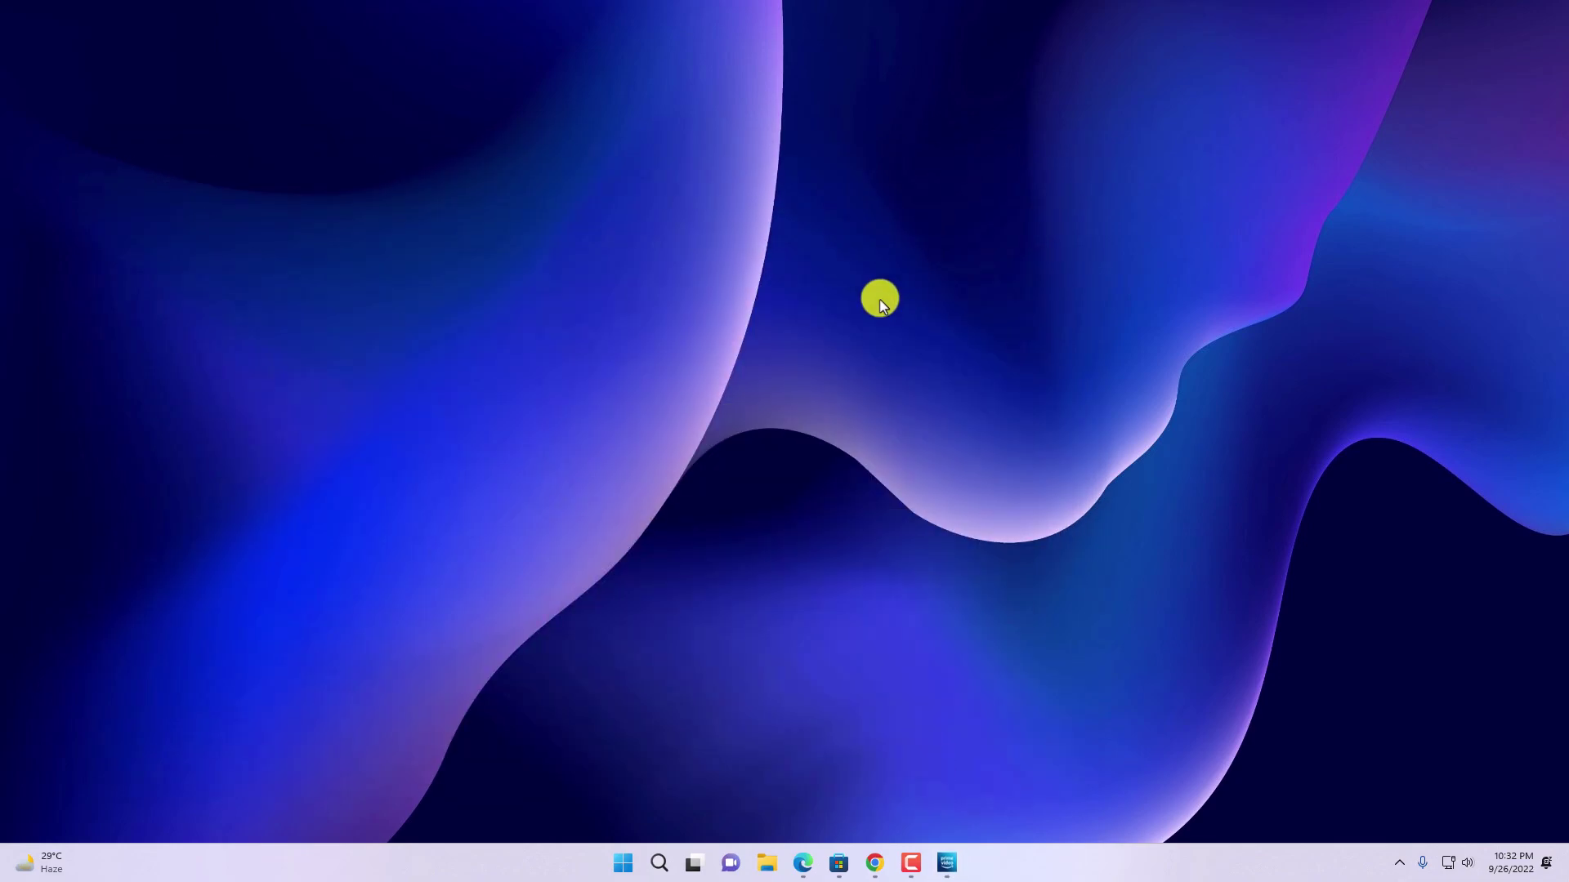